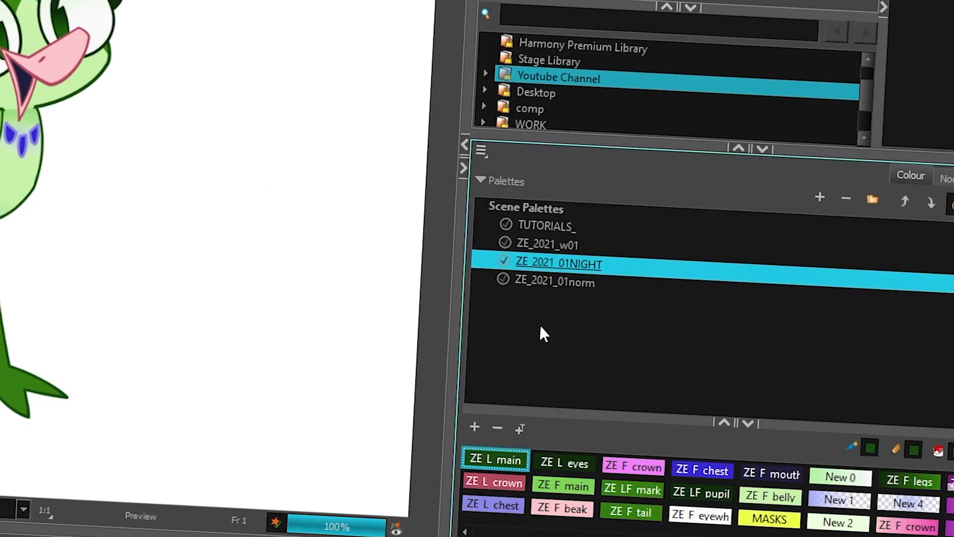
Move the ZE_2021_01norm palette above ZE_2021_01NIGHT in the scene palette list.
left_click(627, 287)
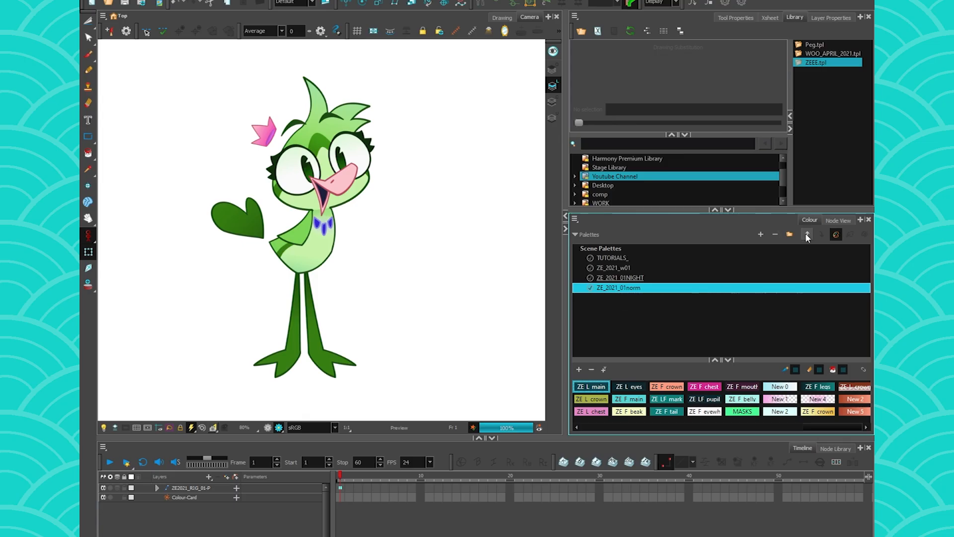
left_click(905, 200)
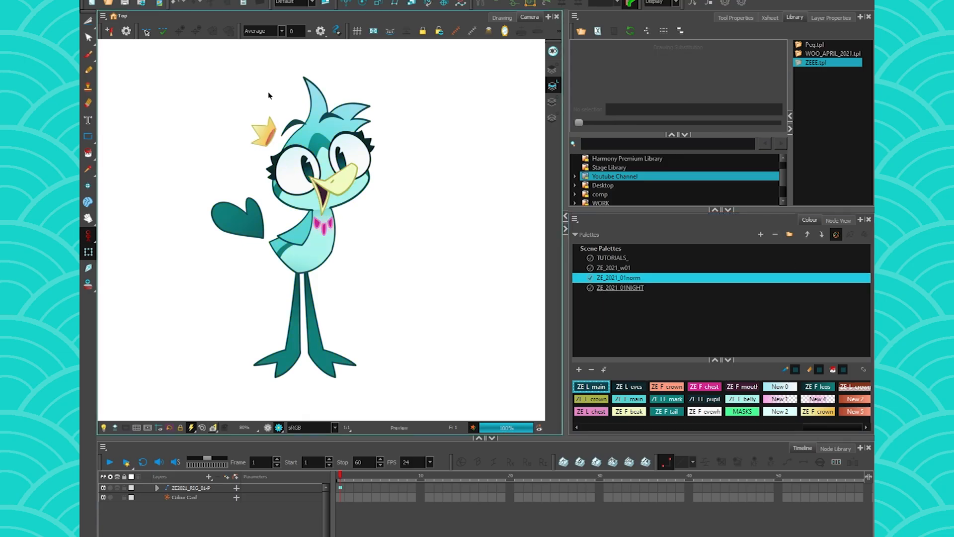
Add a Colour-Fade node to the node network beside the ZE2021_RIG_01 group.
left_click(837, 220)
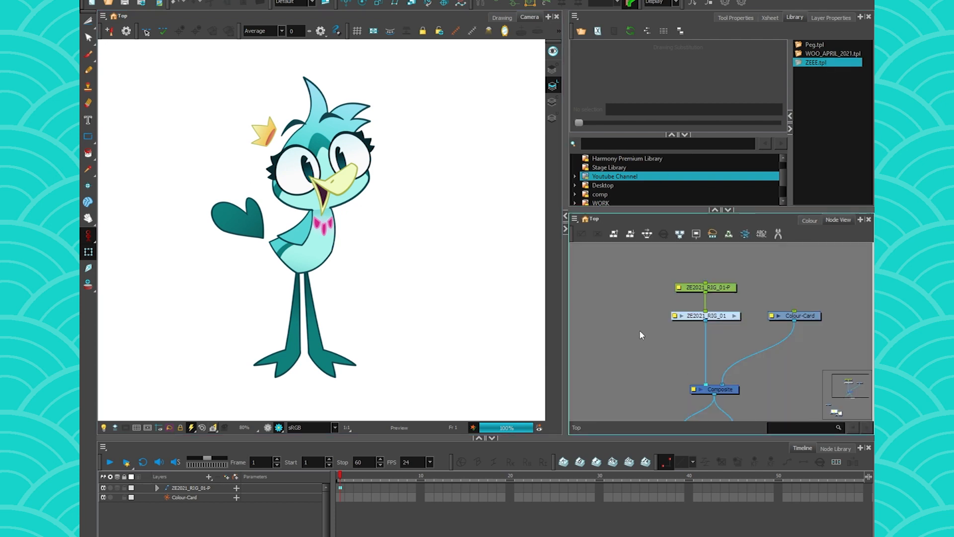
key("Tab")
type("colour")
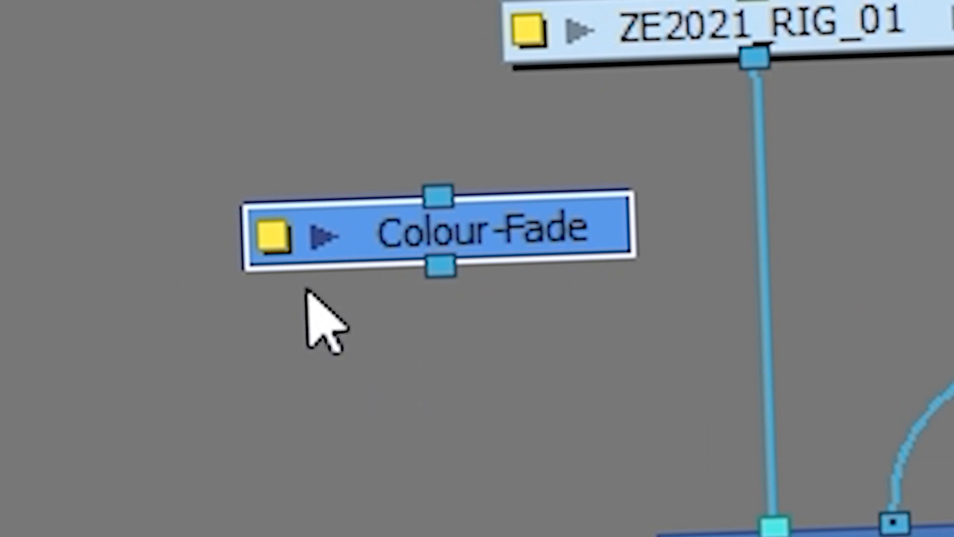
Add a Colour-Override node beside the Colour-Fade node.
left_click(141, 419)
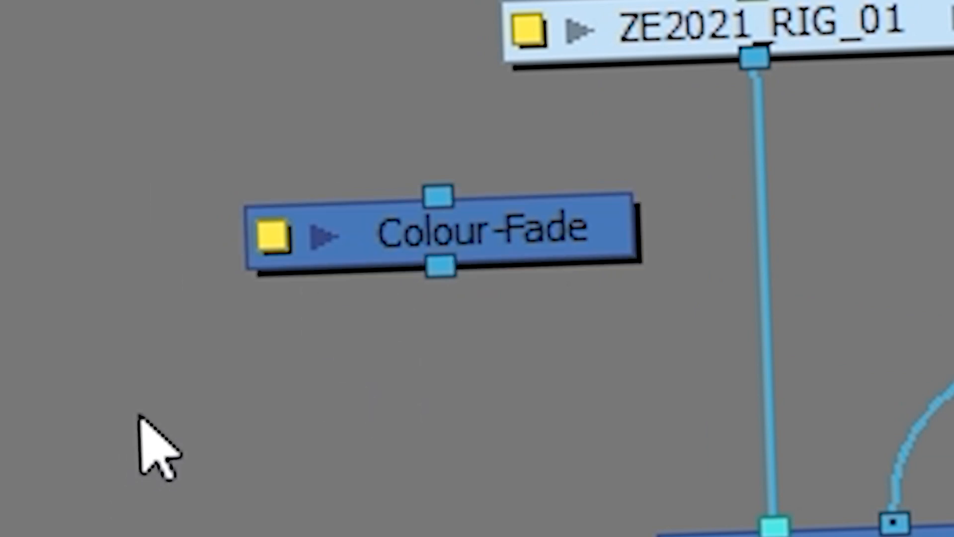
key("Tab")
type("over")
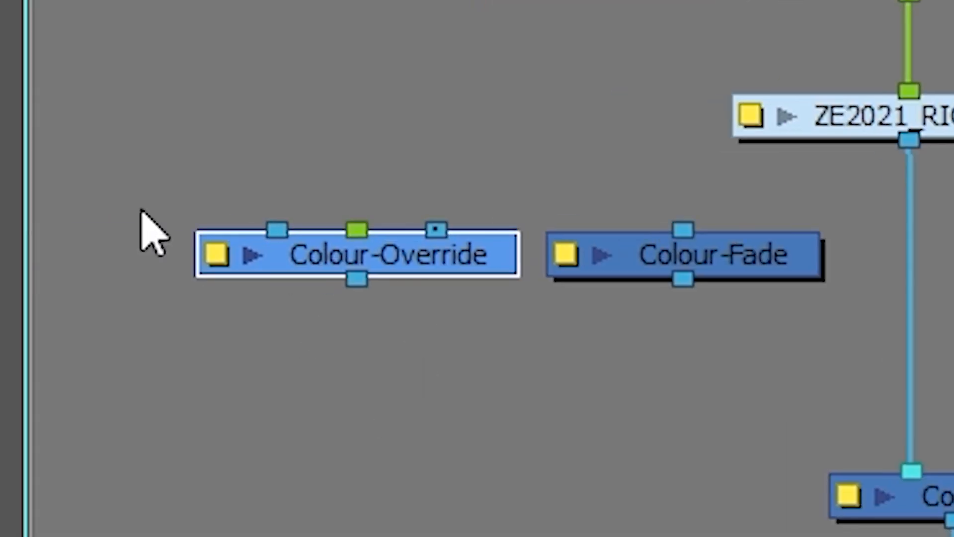
Compare the layer properties of the Colour-Override and Colour-Fade nodes, including their individual override and render-selected-colours options.
left_click(217, 252)
left_click_drag(467, 75, 237, 115)
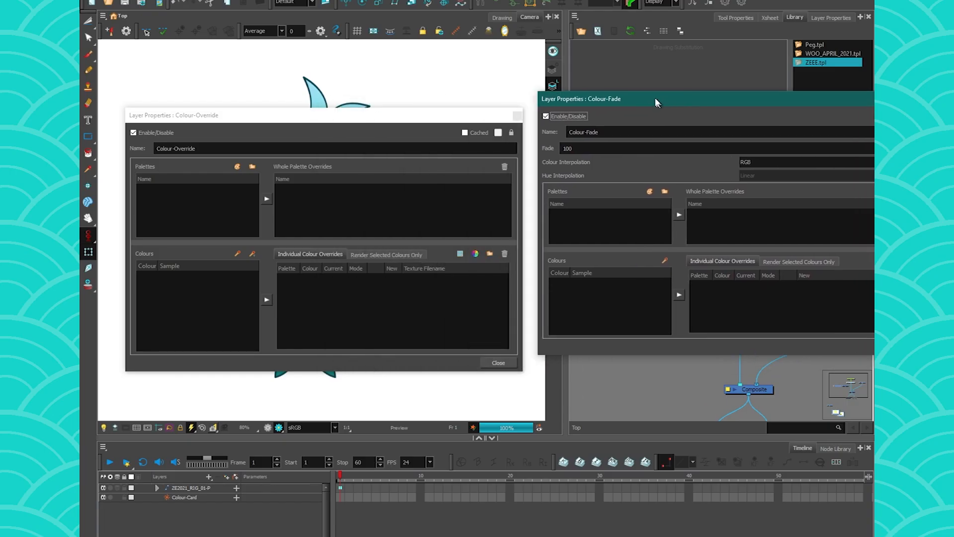
left_click_drag(655, 99, 647, 82)
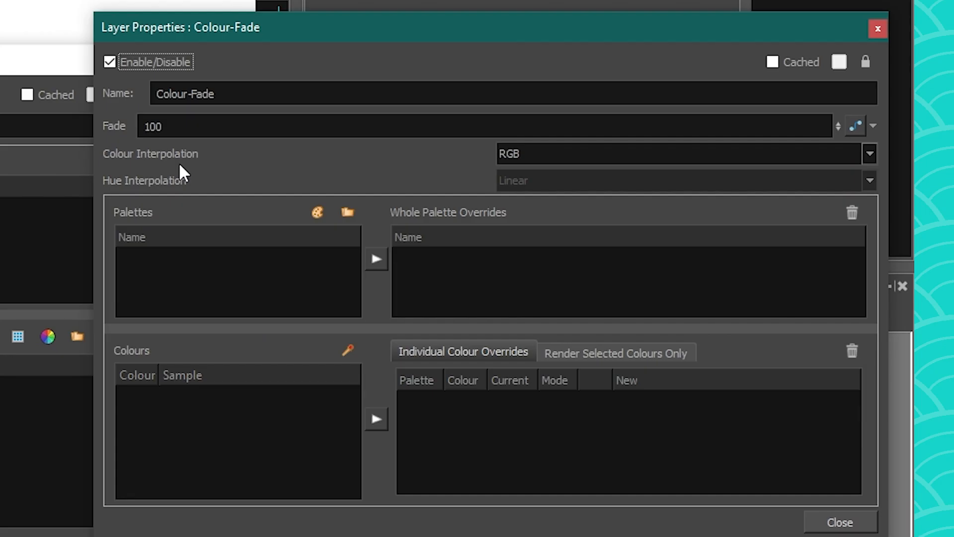
left_click(586, 352)
left_click(500, 357)
left_click(572, 351)
left_click(497, 350)
left_click(75, 59)
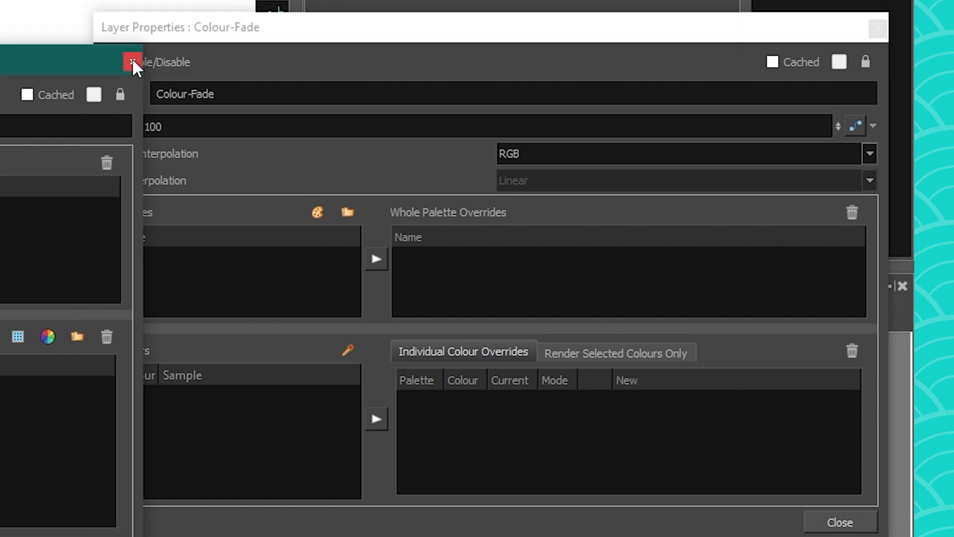
left_click(876, 28)
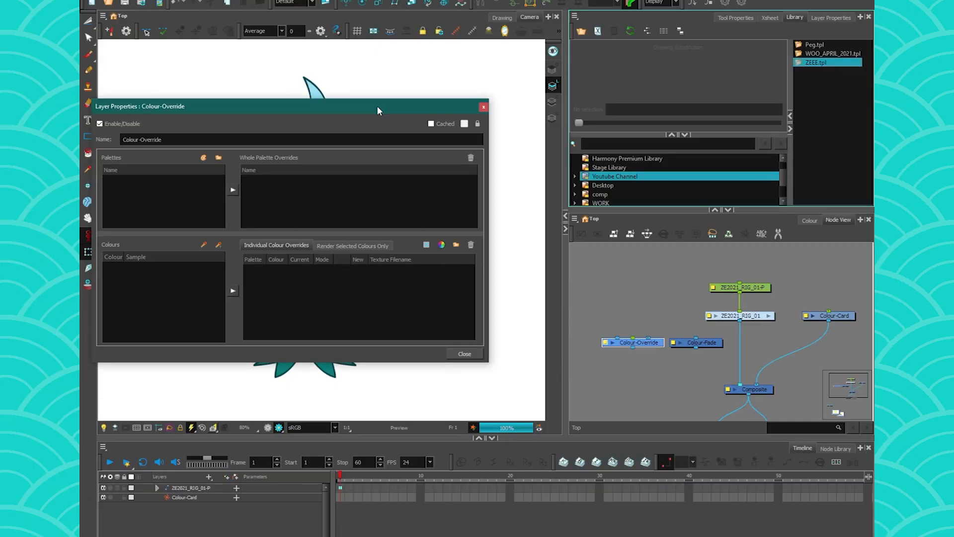
Connect the Colour-Override node between the ZE2021_RIG_01 output and the Composite.
left_click_drag(377, 110, 601, 83)
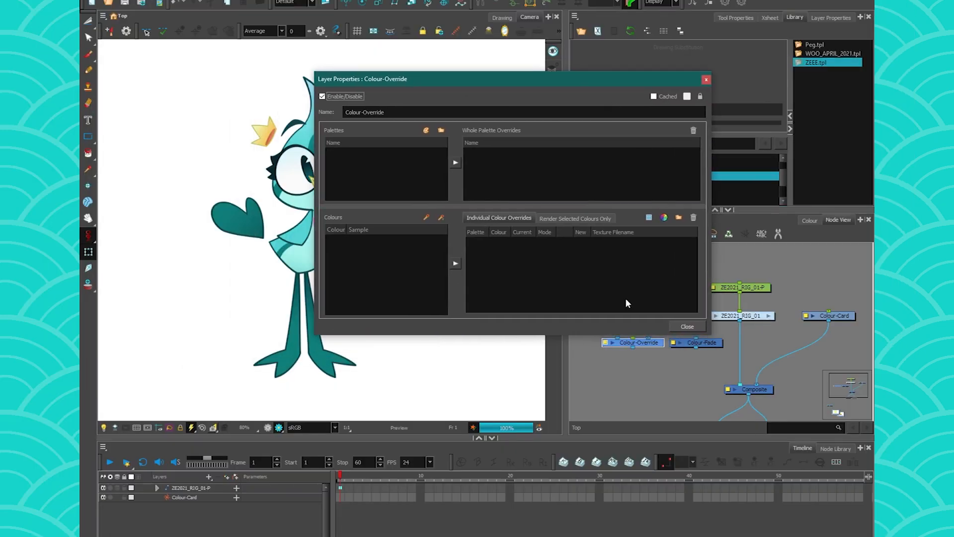
left_click_drag(598, 78, 653, 21)
left_click_drag(740, 320, 648, 338)
left_click_drag(633, 347, 736, 385)
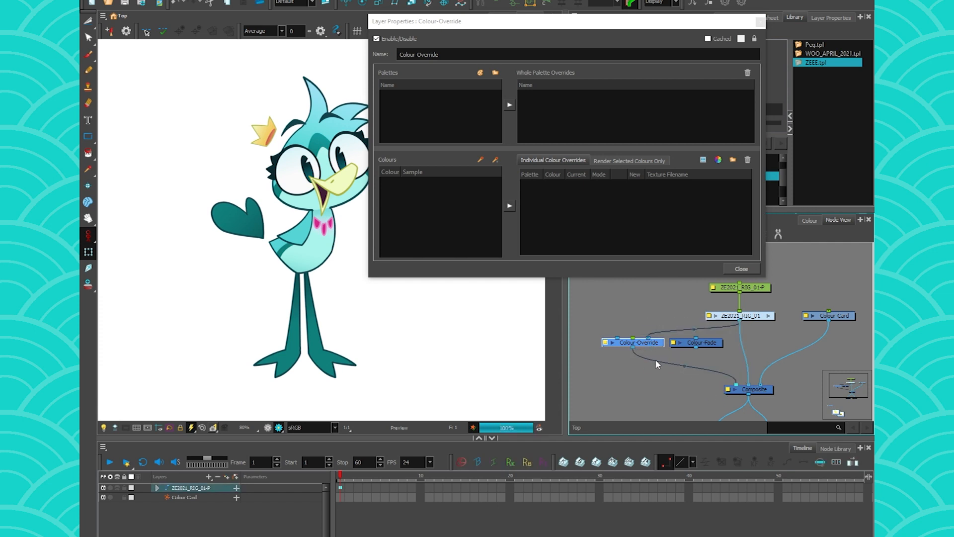
left_click_drag(398, 23, 421, 25)
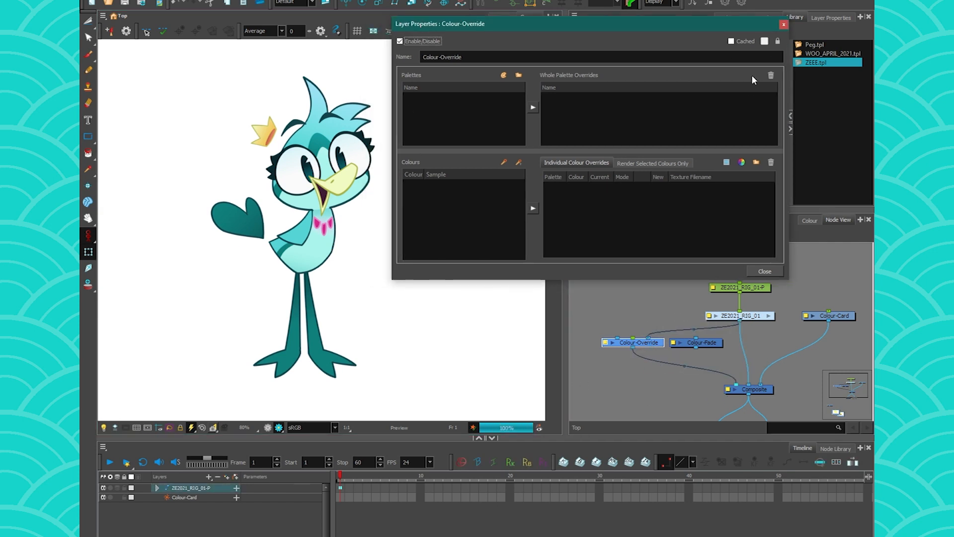
left_click(783, 24)
Add ZE_2021_01NIGHT as a whole palette override in Colour-Override, and test it by disconnecting and reconnecting the node's output to the Composite.
left_click(605, 342)
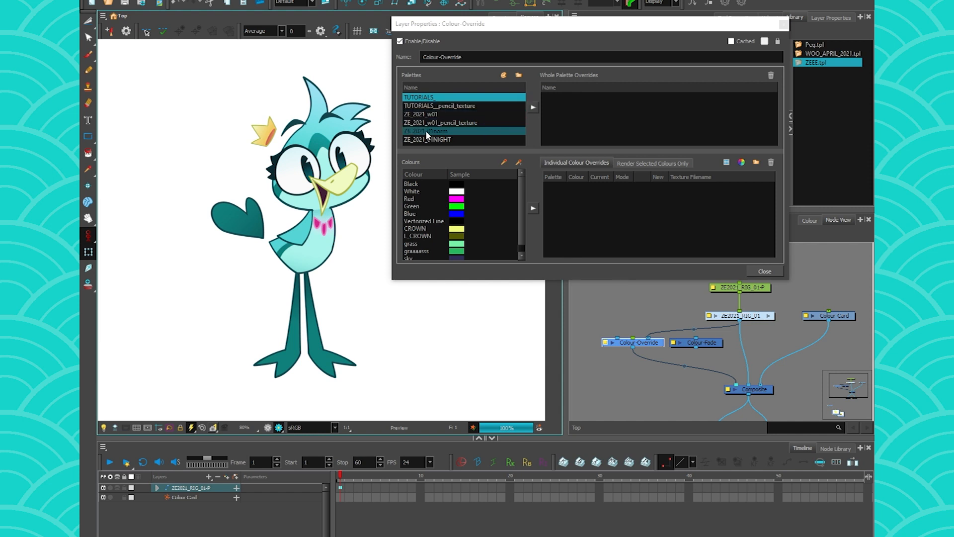
left_click_drag(655, 346, 649, 344)
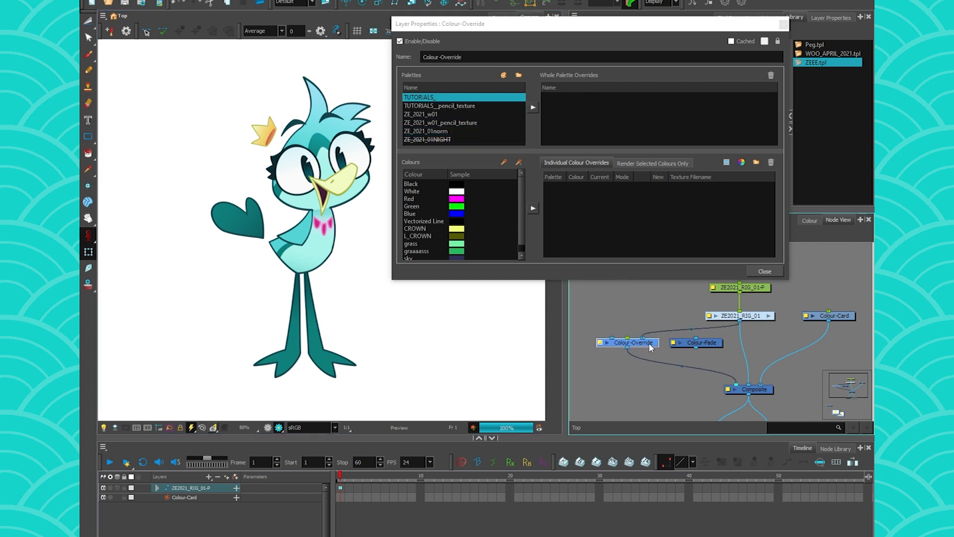
left_click(438, 138)
left_click(532, 107)
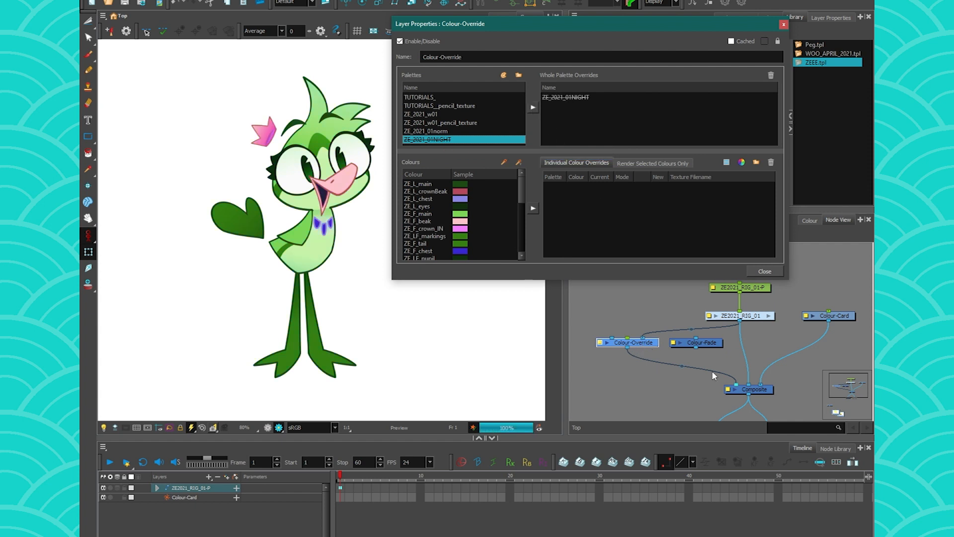
left_click_drag(688, 366, 691, 379)
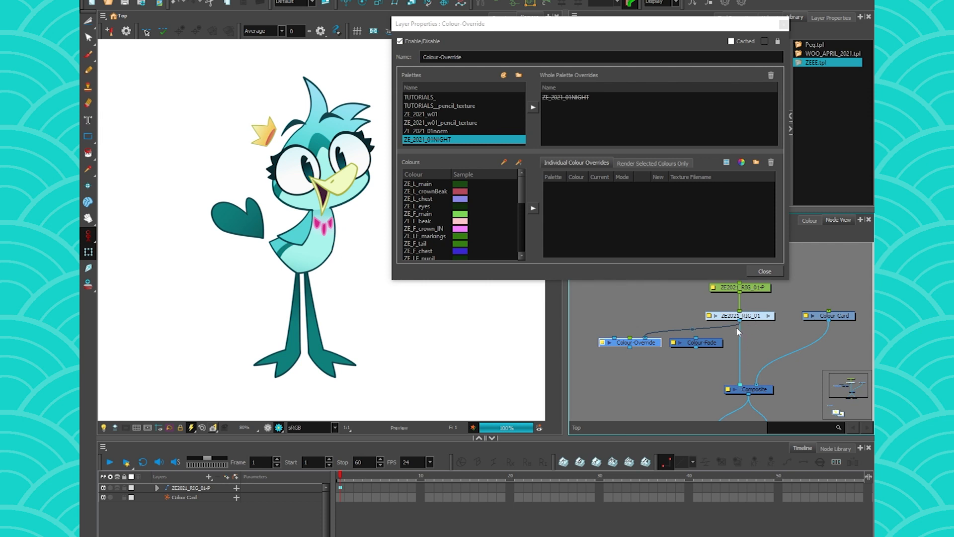
left_click_drag(683, 374, 735, 386)
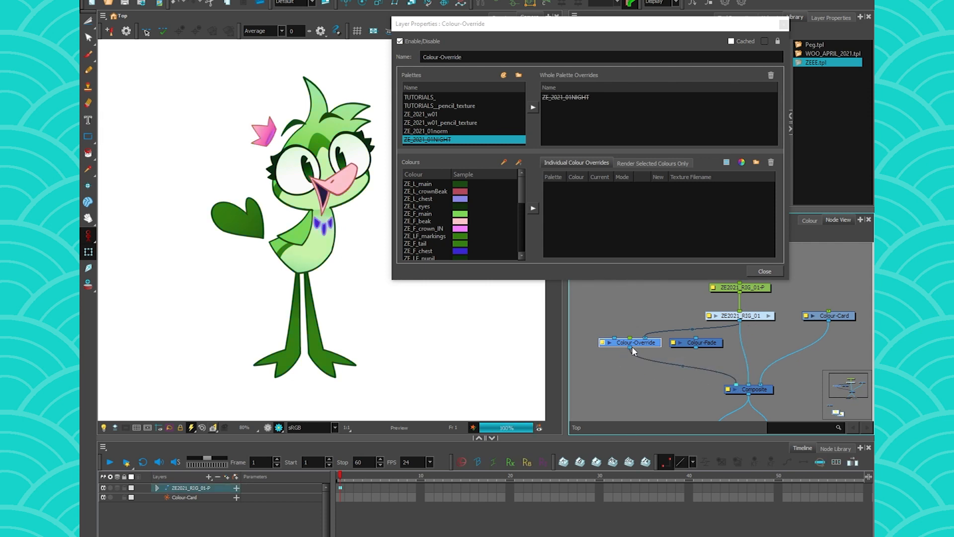
Add a Transparency node and place it below the Colour-Override node, connected to its output.
key("Tab")
type("tran")
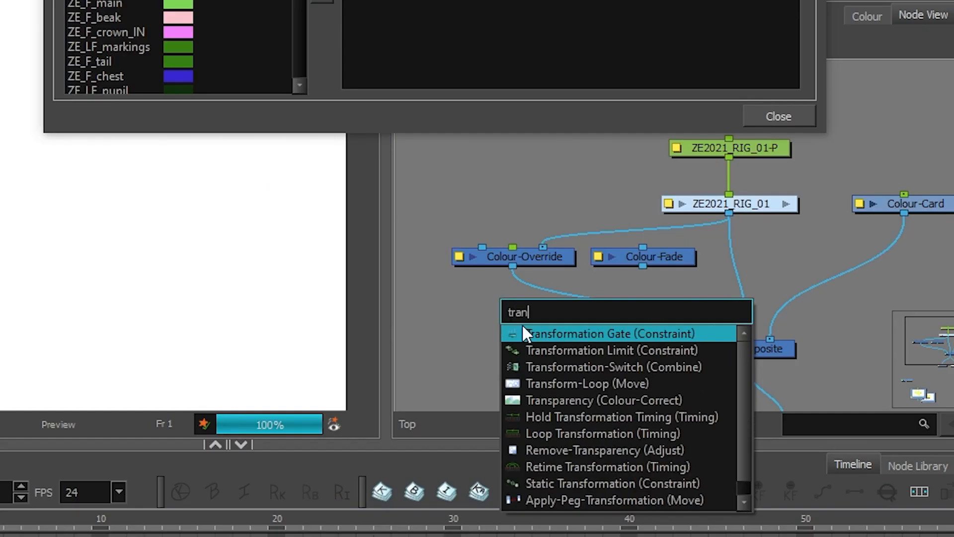
left_click(536, 400)
left_click_drag(565, 289, 525, 300)
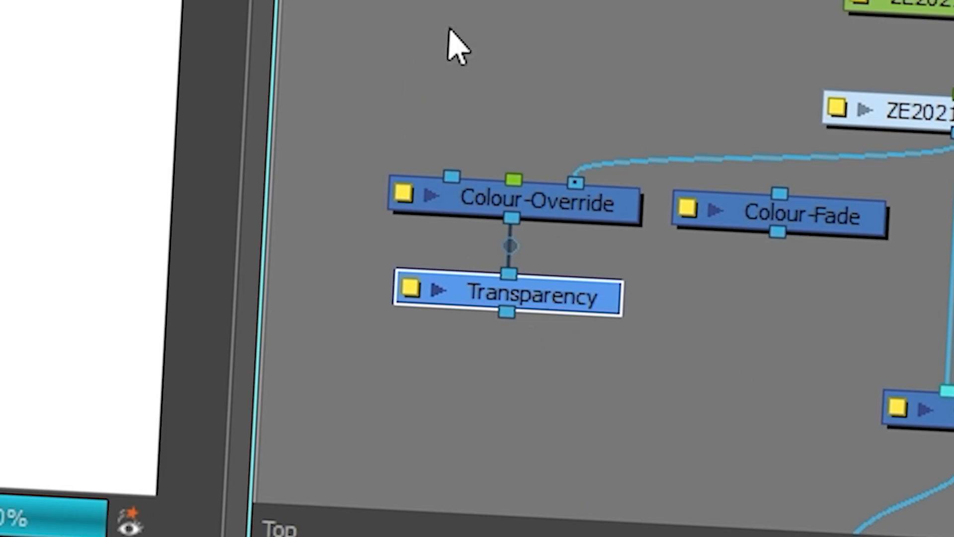
Delete the Colour-Override and Transparency nodes, and close the Colour-Override properties.
left_click_drag(474, 100, 581, 294)
key("Delete")
left_click_drag(680, 298, 621, 325)
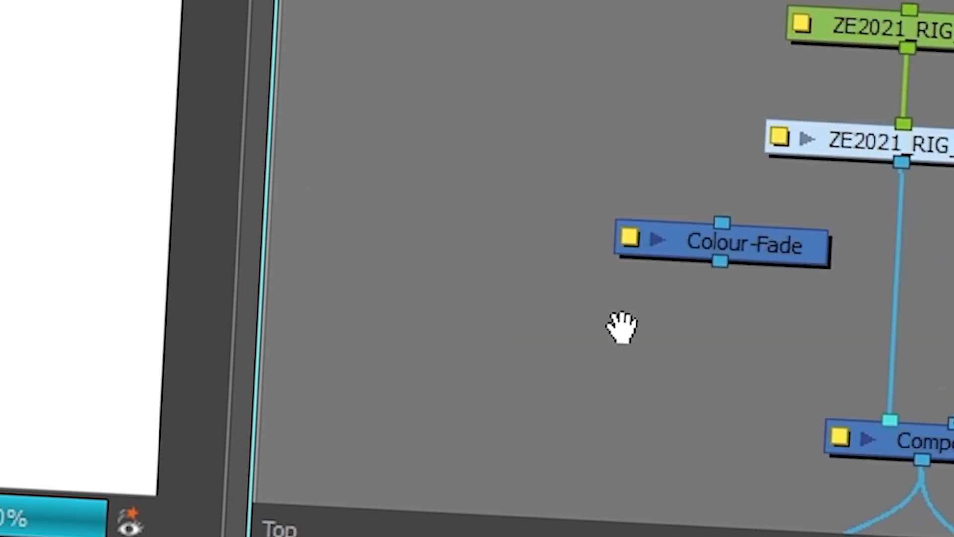
left_click_drag(760, 241, 757, 238)
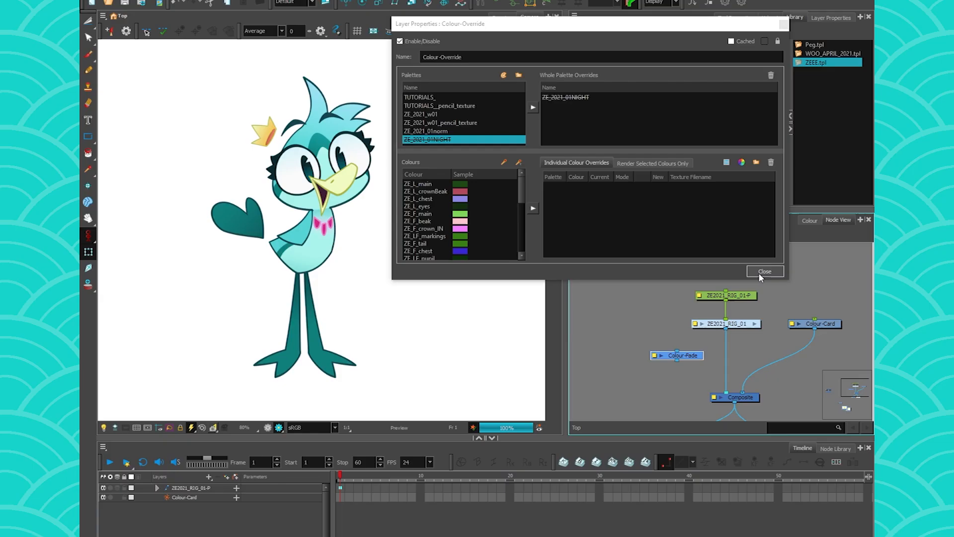
left_click(758, 272)
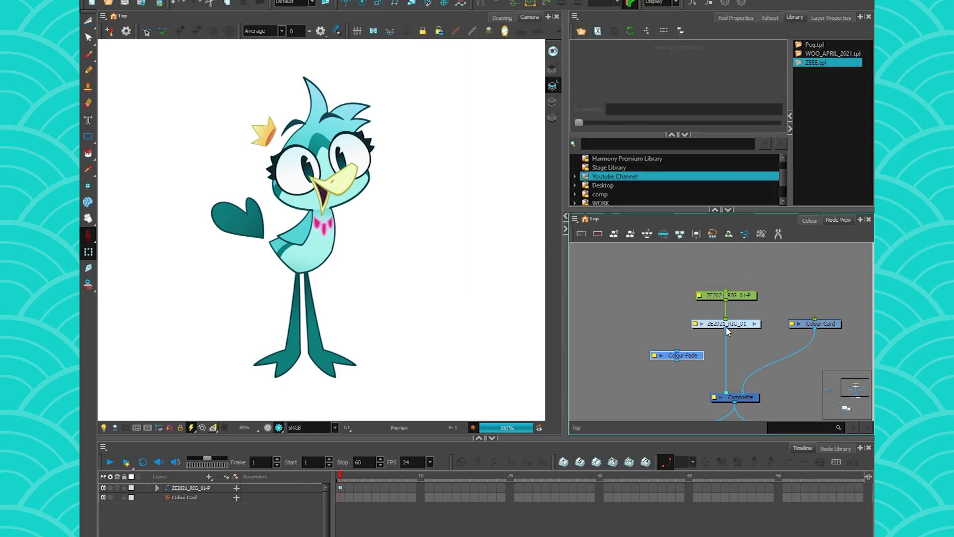
Connect Colour-Fade between ZE2021_RIG_01 and the Composite, and add ZE_2021_01NIGHT as its whole palette override.
left_click_drag(726, 328, 722, 393)
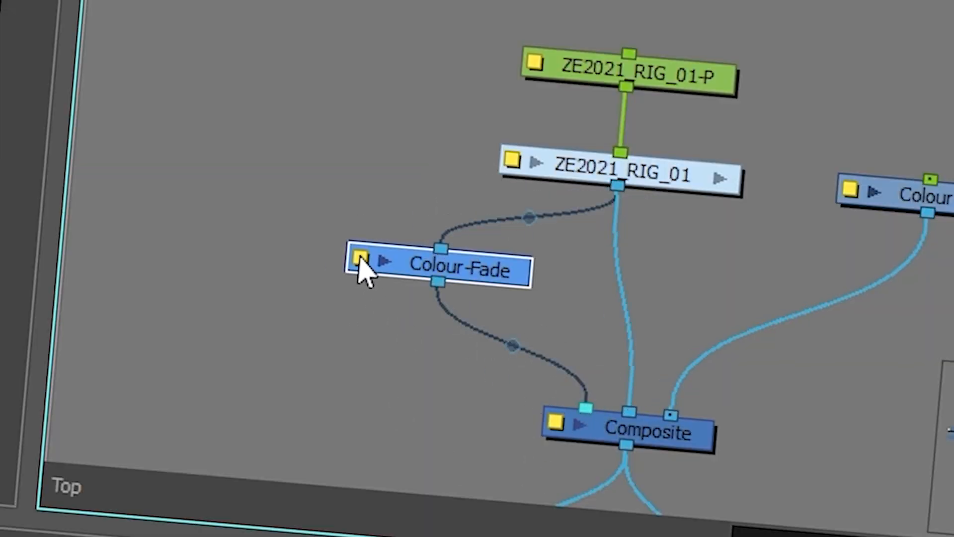
left_click(360, 257)
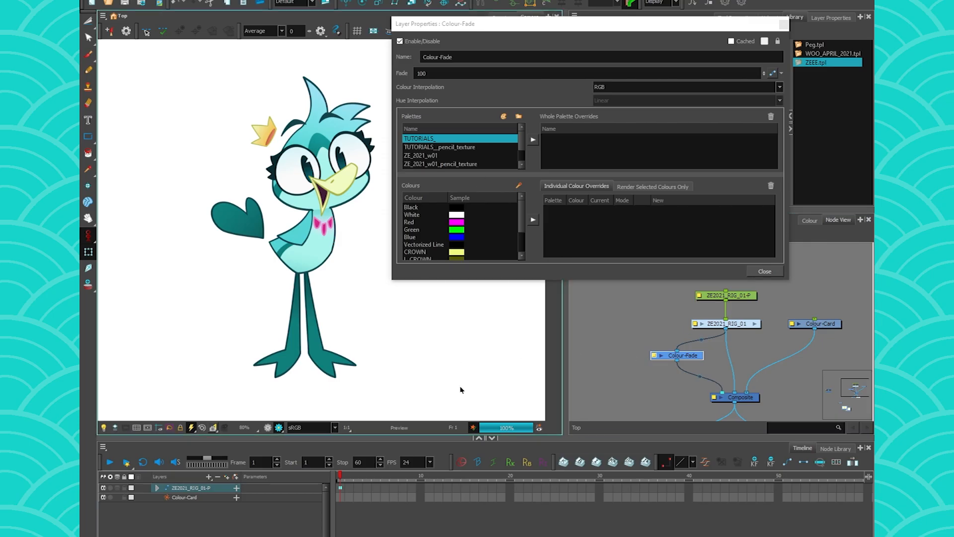
left_click_drag(519, 139, 521, 145)
left_click(450, 163)
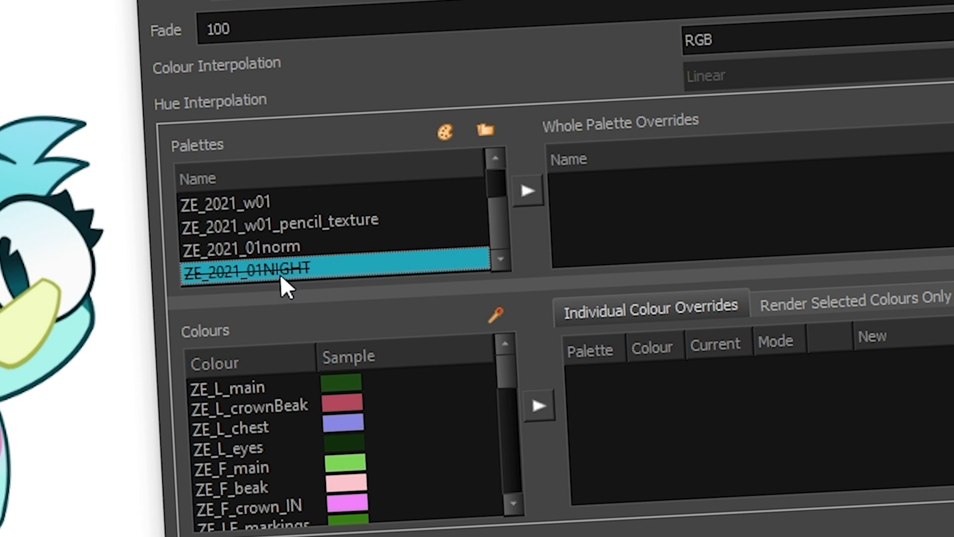
left_click(528, 191)
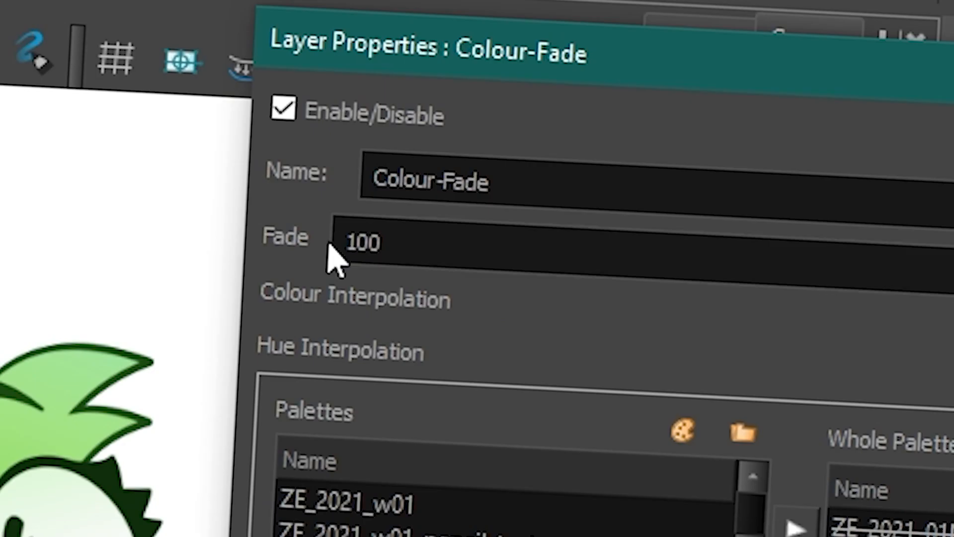
Test the Colour-Fade node's Fade value at 0 and 50, and set it back to 100.
left_click(389, 245)
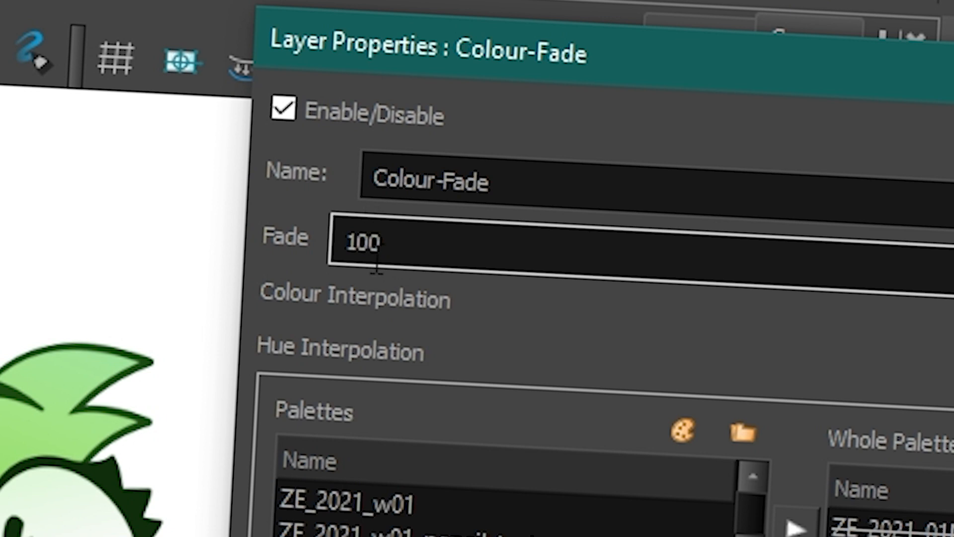
left_click_drag(397, 243, 263, 263)
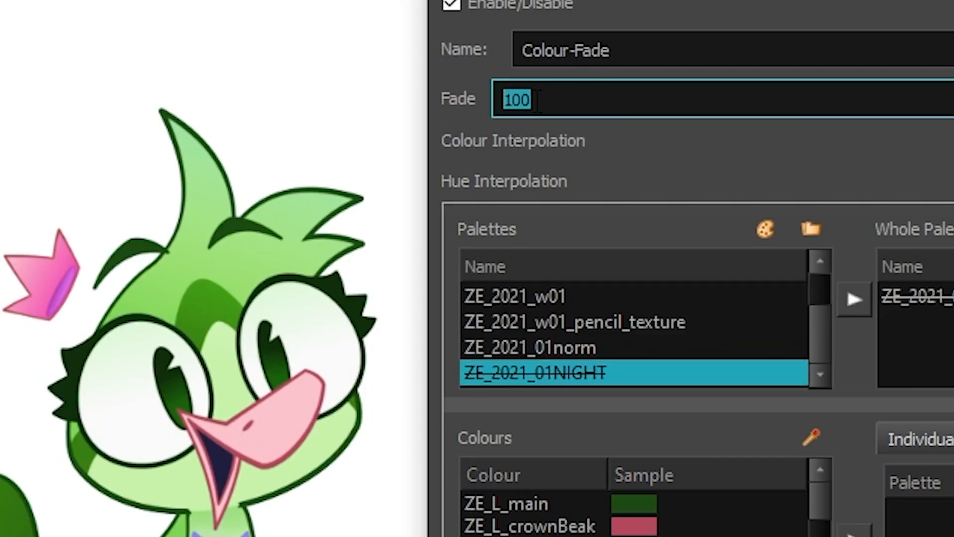
type("0")
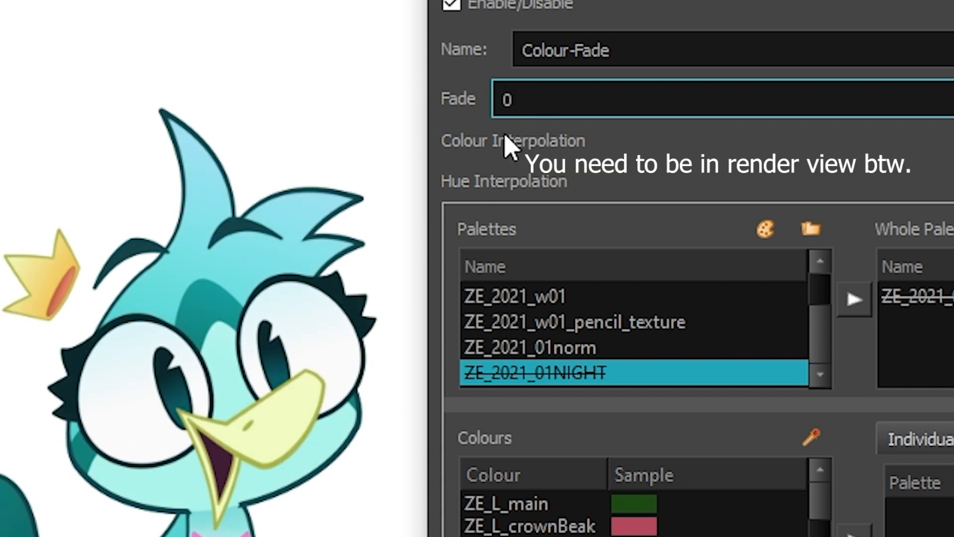
key("BackSpace")
type("50")
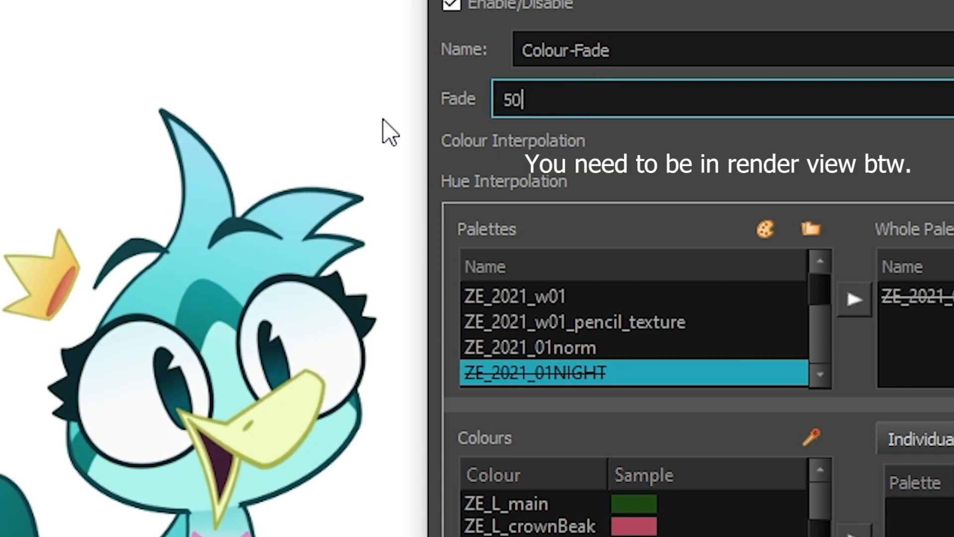
double_click(580, 93)
type("100")
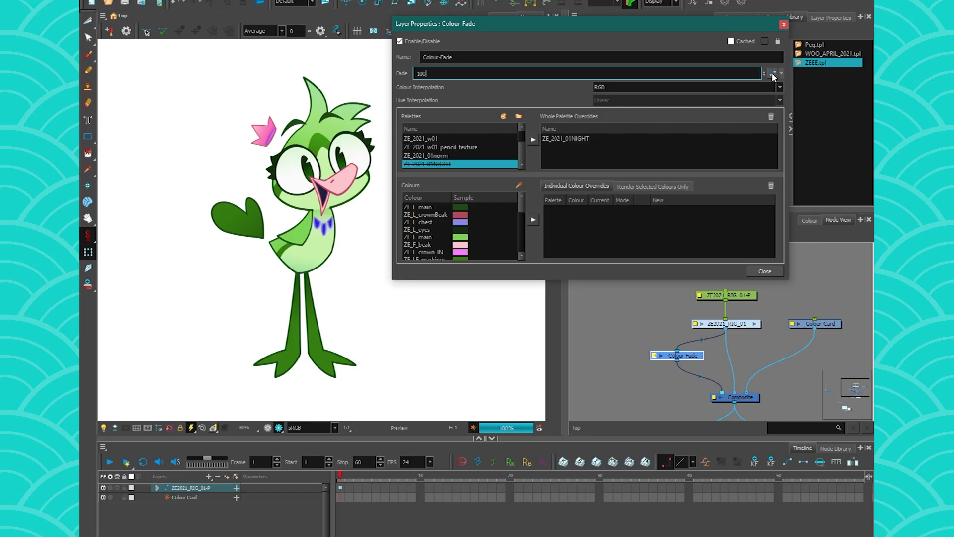
Attach a Bezier function to the Fade parameter, and expand the Colour-Fade layer's parameters in the timeline.
left_click(772, 73)
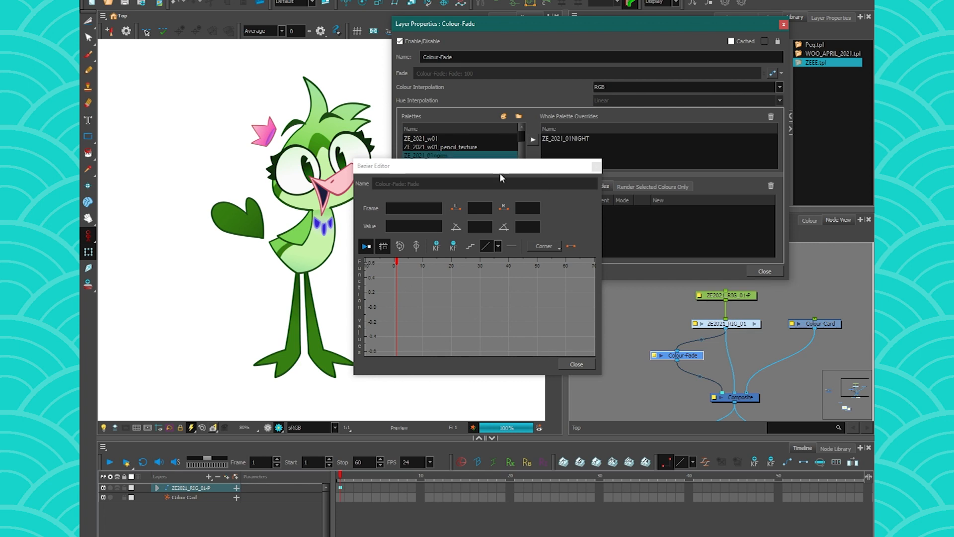
left_click(576, 365)
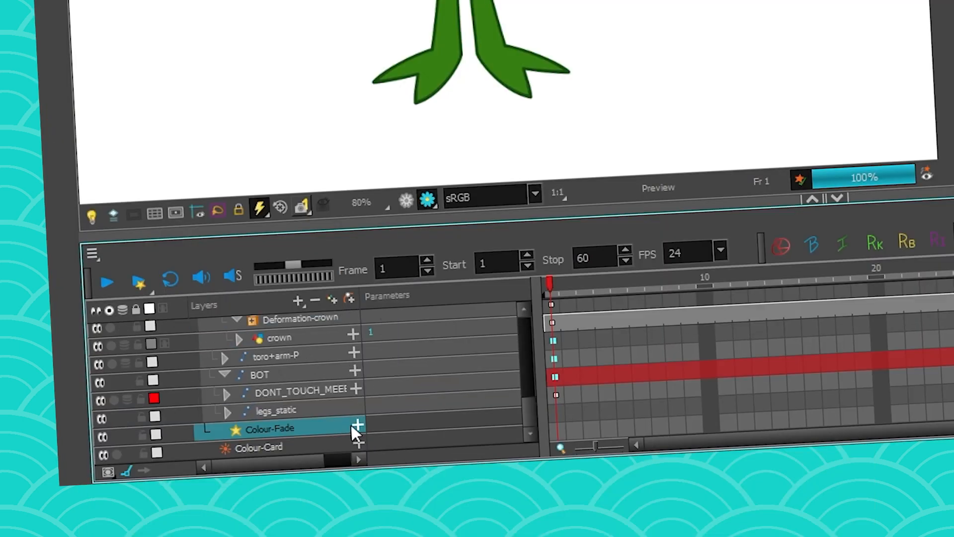
left_click(357, 425)
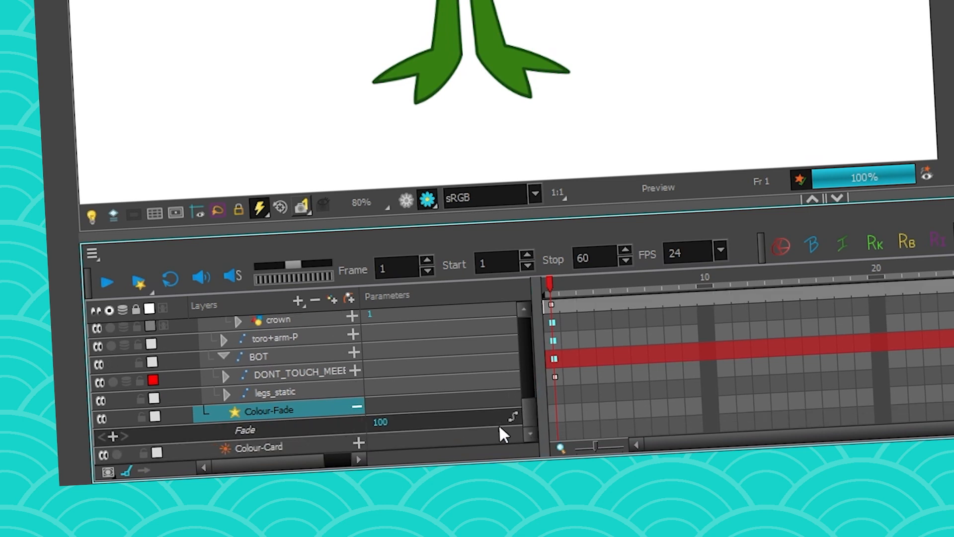
Add a keyframe to the Colour-Fade layer's Fade parameter at frame 1 with a value of 0.
left_click(556, 416)
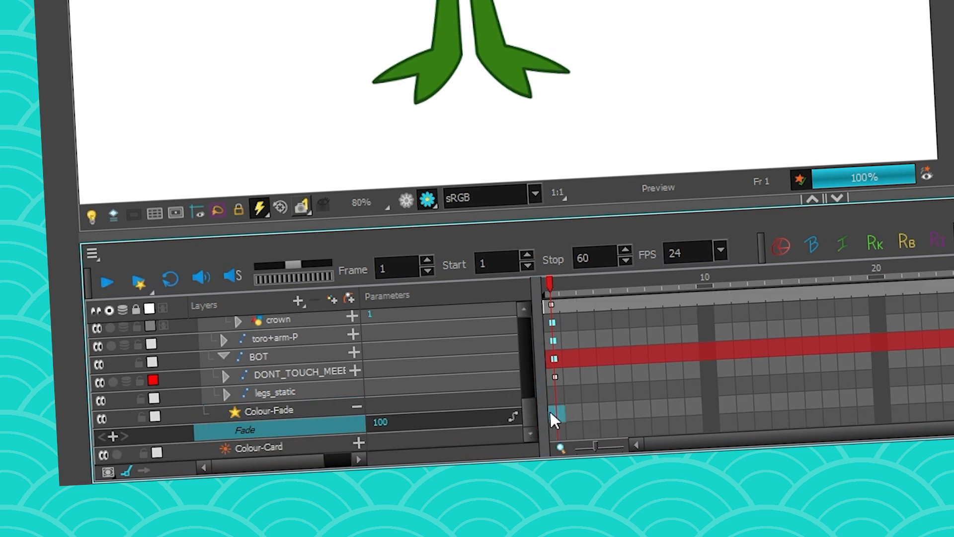
key("F6")
left_click(401, 422)
type("0")
key("Return")
Add a second Fade keyframe at frame 10 with a value of 100.
left_click(698, 278)
left_click(710, 407)
key("F6")
left_click(386, 421)
type("100")
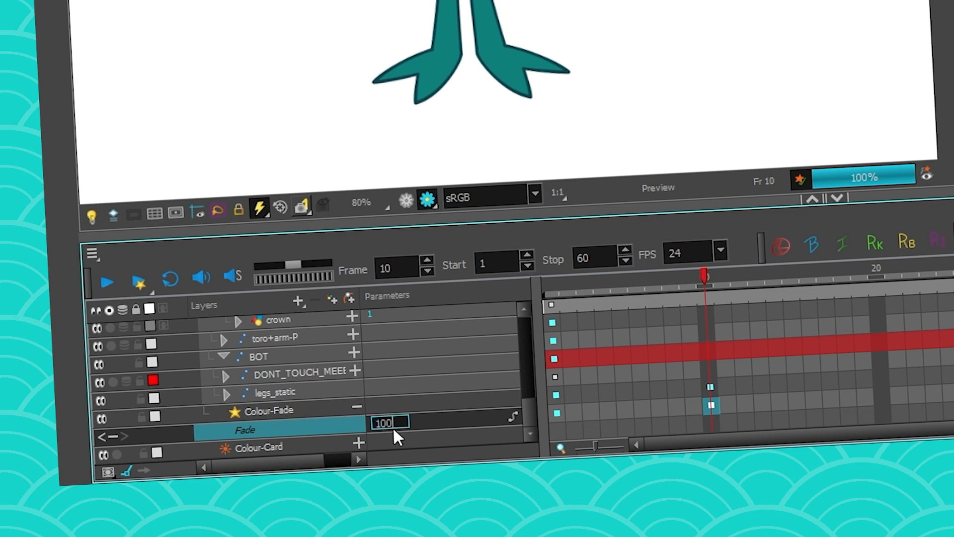
Compare the OpenGL and render views at frame 1, and scrub from frame 1 to frame 10 to preview the colour fade.
left_click(552, 287)
left_click(406, 200)
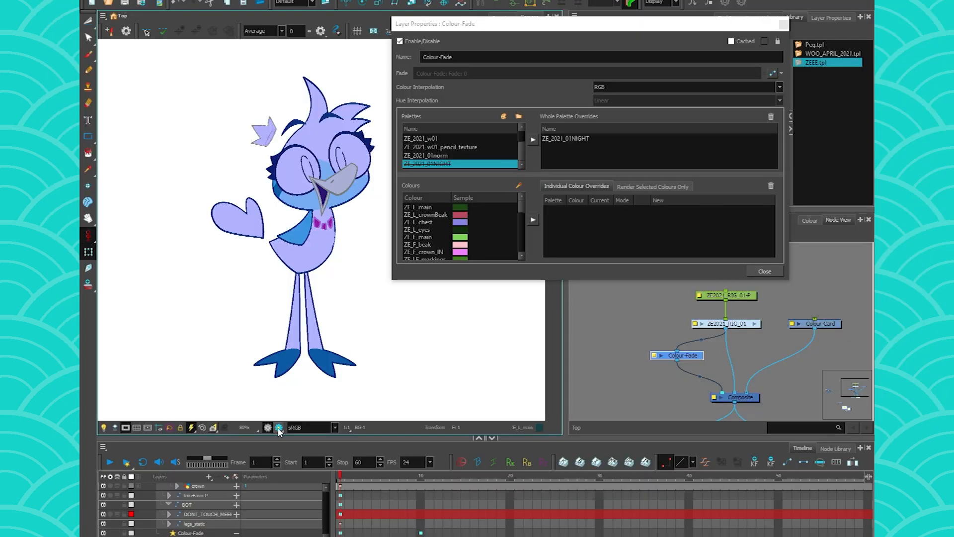
left_click(279, 428)
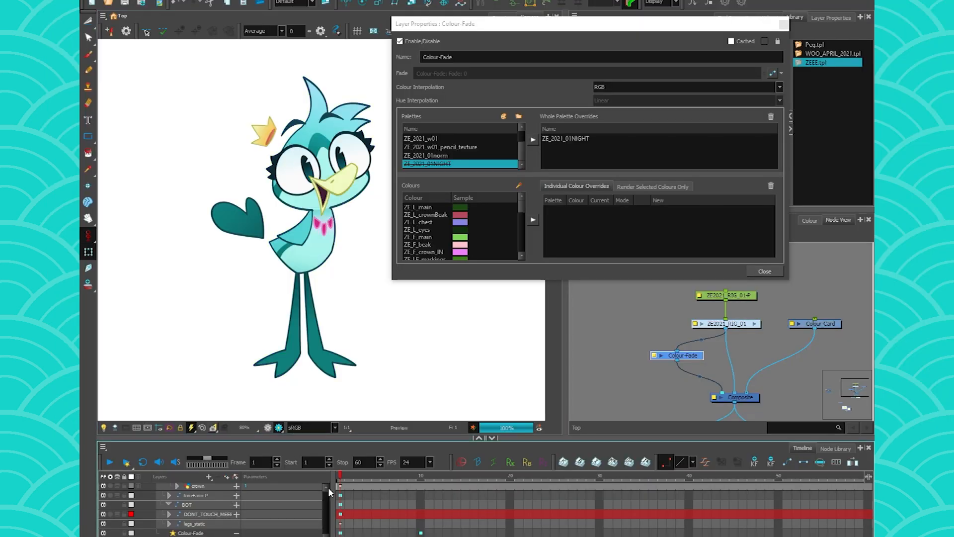
left_click(786, 461)
left_click_drag(347, 480, 421, 475)
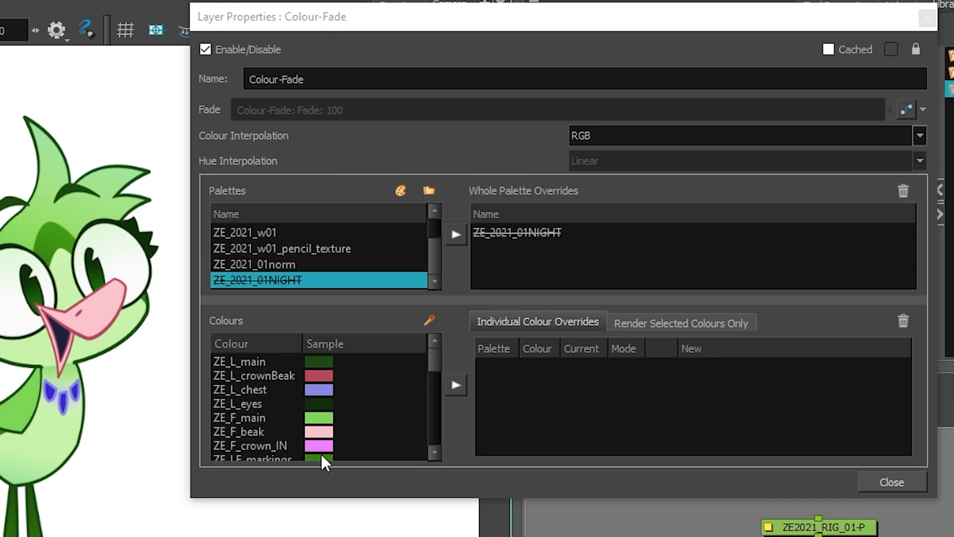
Add the ZE_L_main colour of ZE_2021_01NIGHT as an individual colour override, and open its mode options.
left_click(249, 361)
left_click(455, 384)
left_click(734, 366)
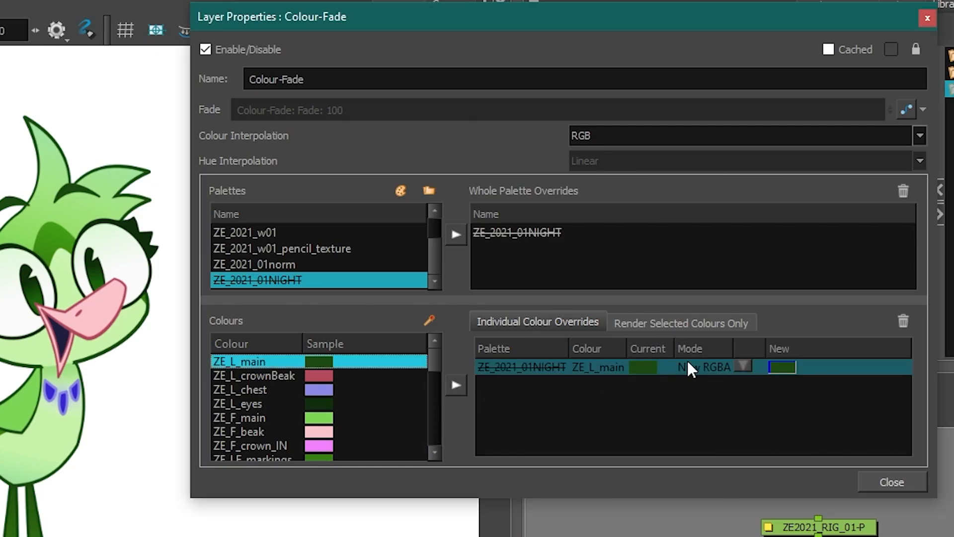